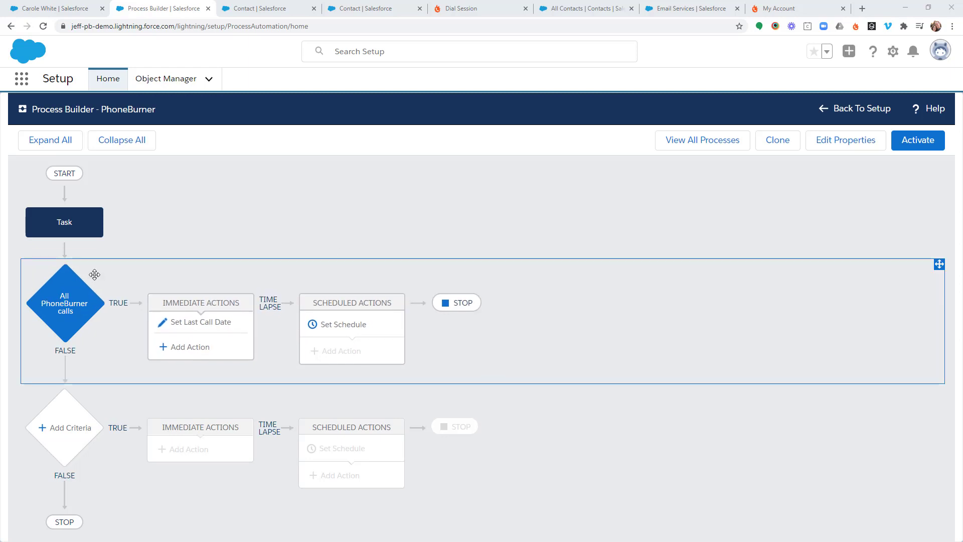
# After checking the contact's Next Call Date field, add a second criteria named Voicemail
pyautogui.click(64, 6)
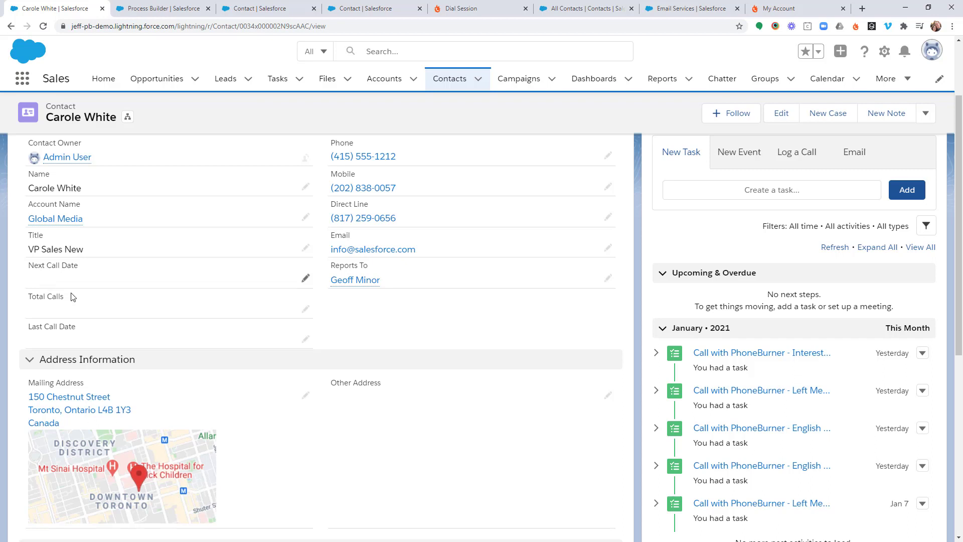
pyautogui.click(151, 11)
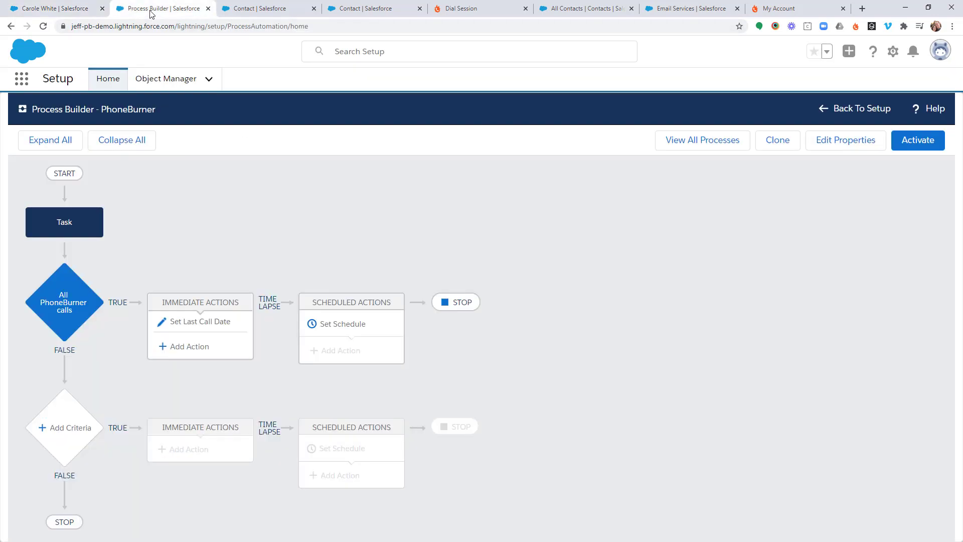
pyautogui.click(62, 432)
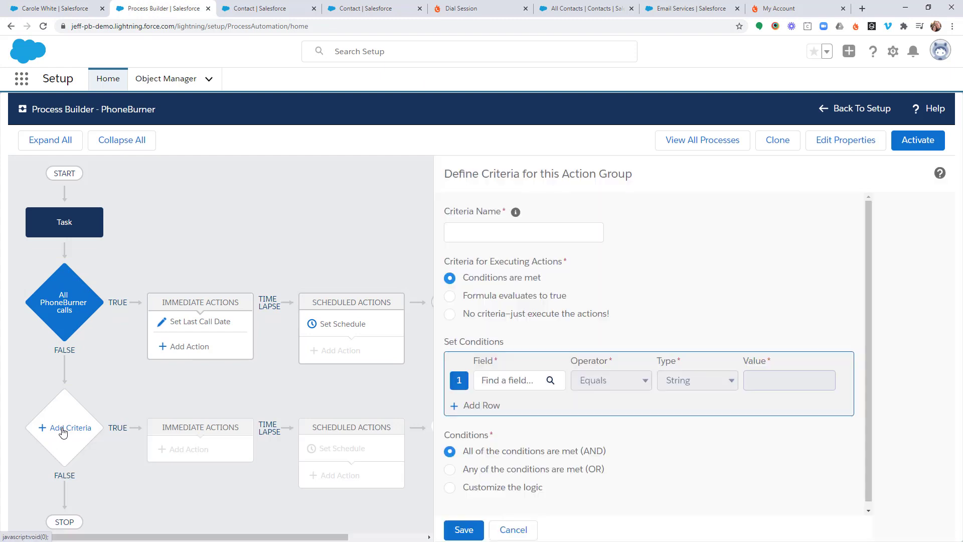
pyautogui.click(532, 232)
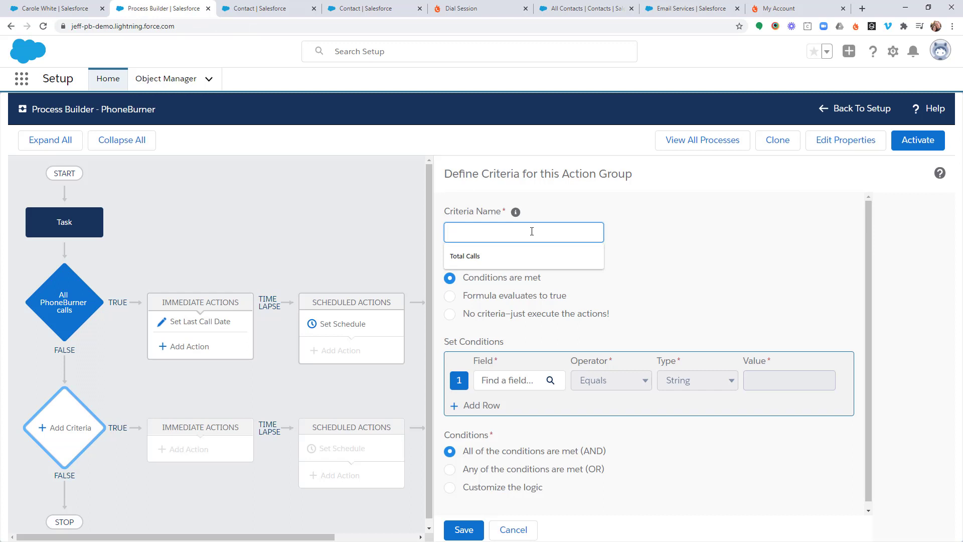
pyautogui.write('Voicemail')
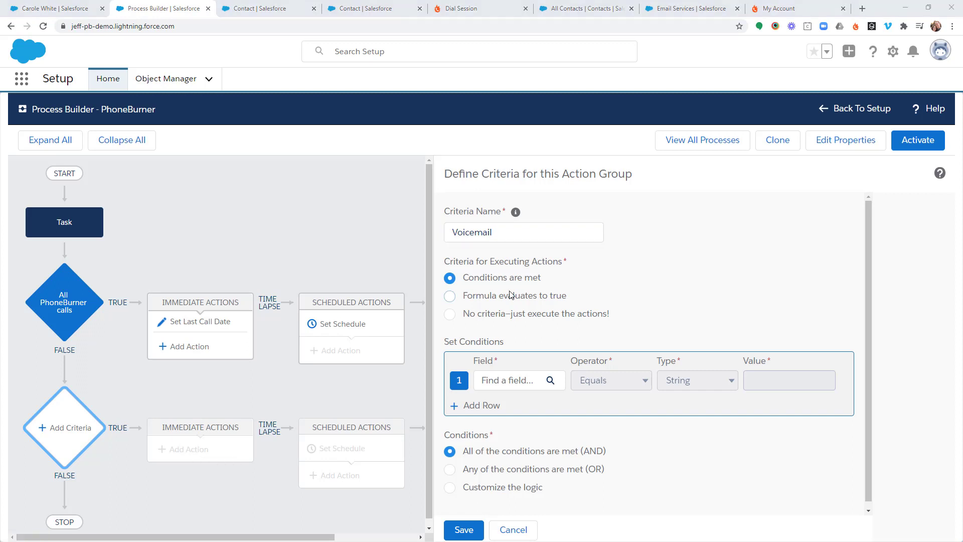
# Set the Voicemail condition to [Task].Subject with the Contains operator
pyautogui.click(500, 384)
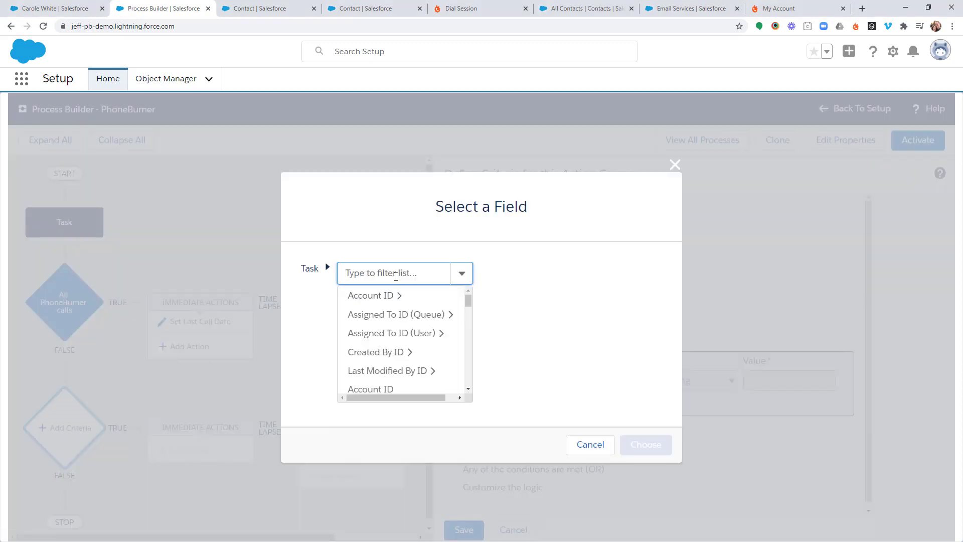
pyautogui.write('subject')
pyautogui.click(388, 294)
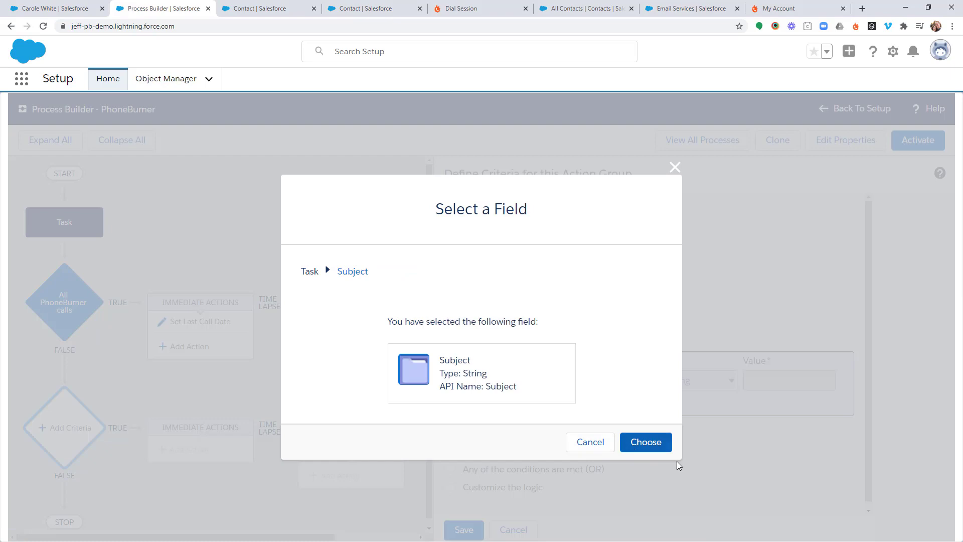
pyautogui.click(651, 443)
pyautogui.click(627, 381)
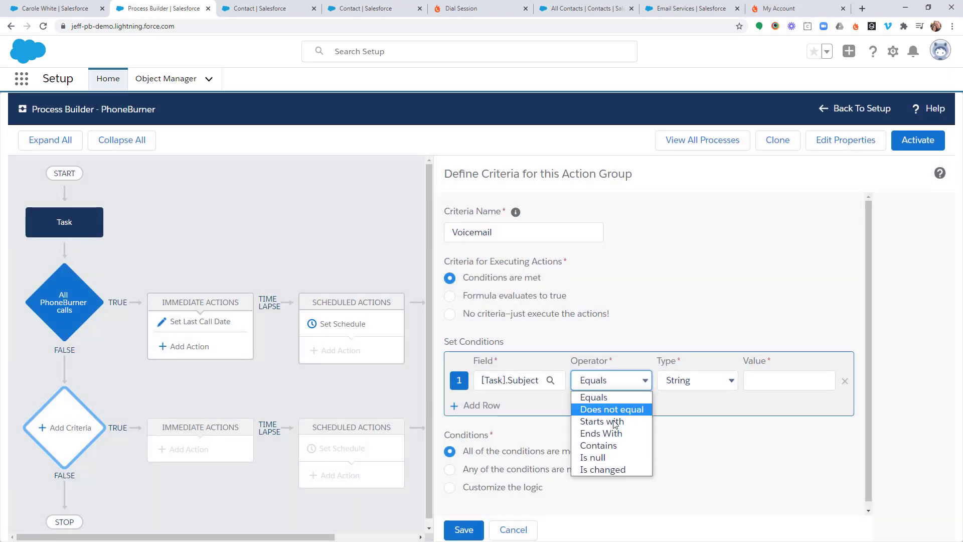
pyautogui.click(613, 446)
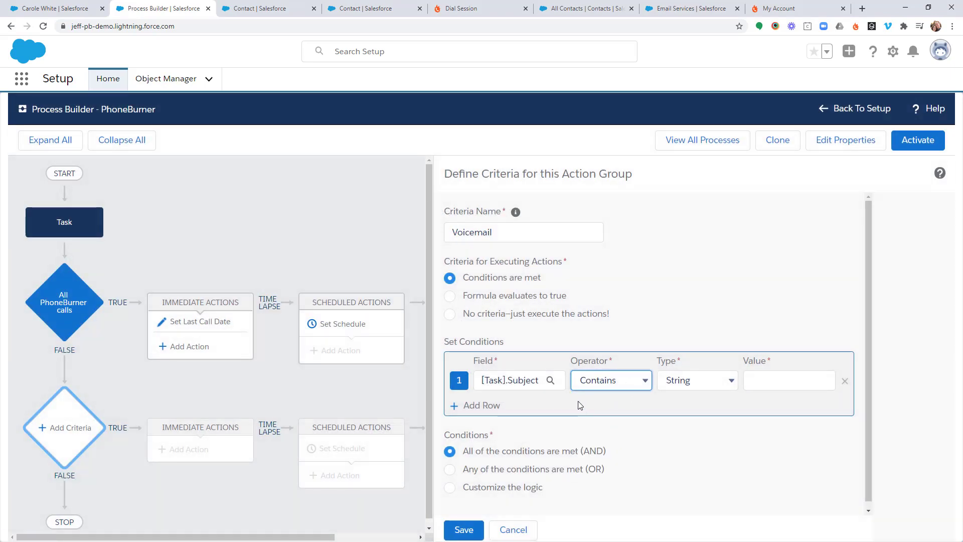
pyautogui.click(751, 382)
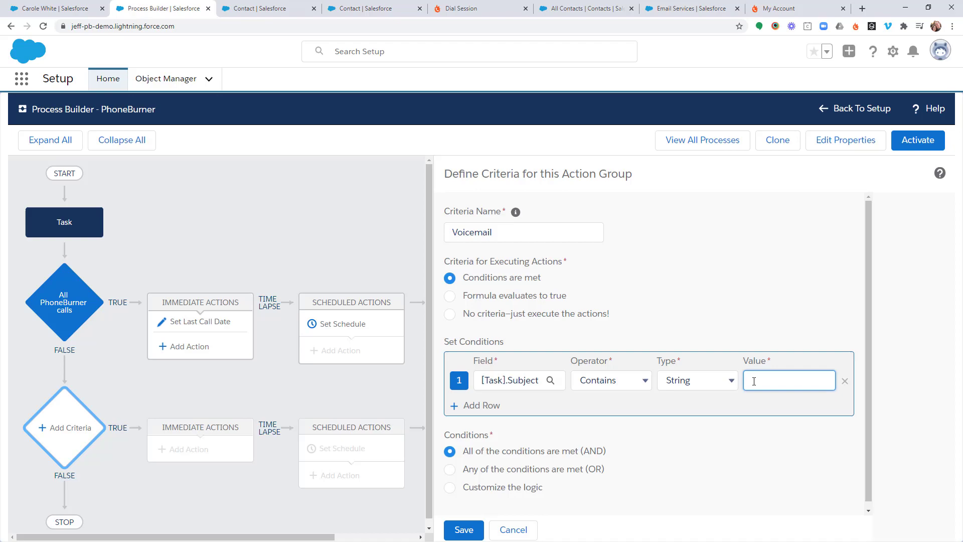
# Copy the 'Left Message' Call Status text from the Voicemail disposition button in PhoneBurner
pyautogui.click(465, 13)
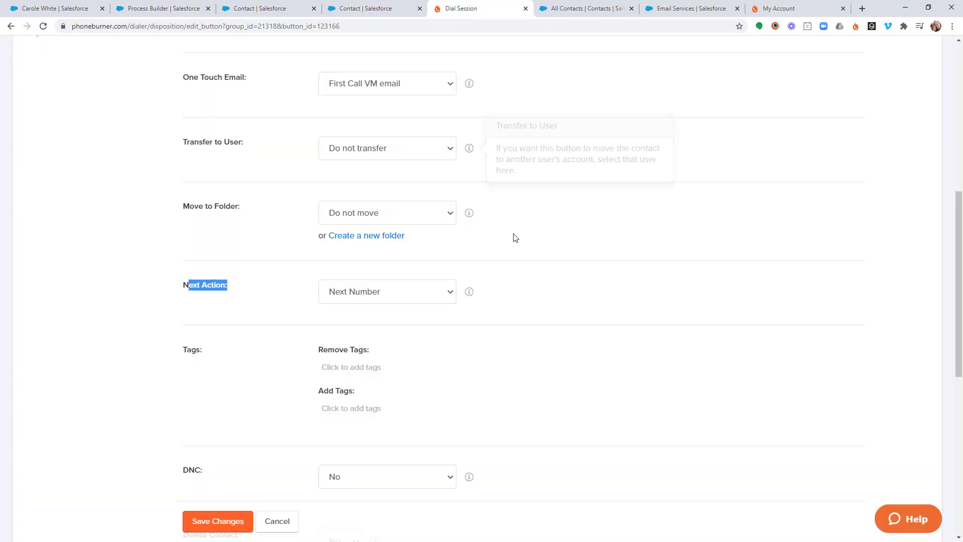
pyautogui.scroll(8, 516, 246)
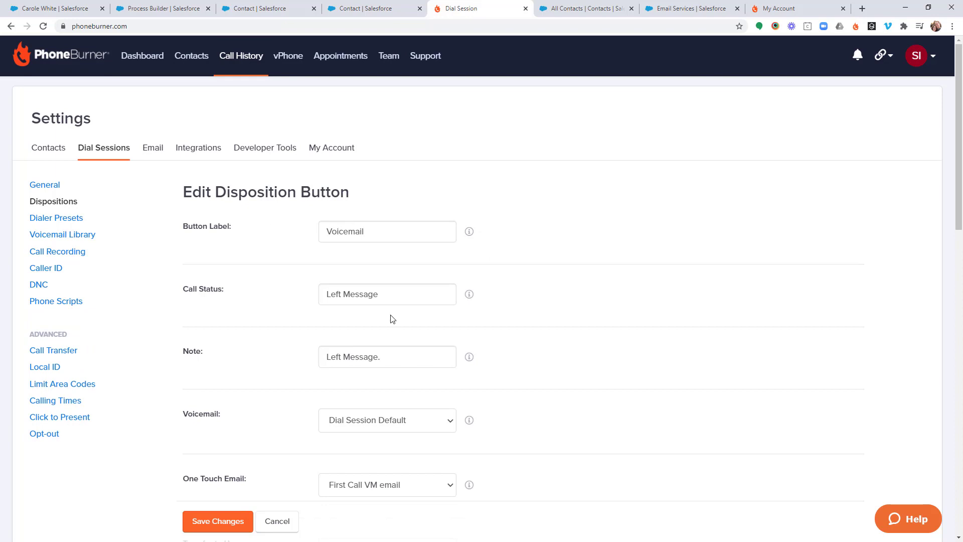
pyautogui.moveTo(440, 294); pyautogui.dragTo(322, 287)
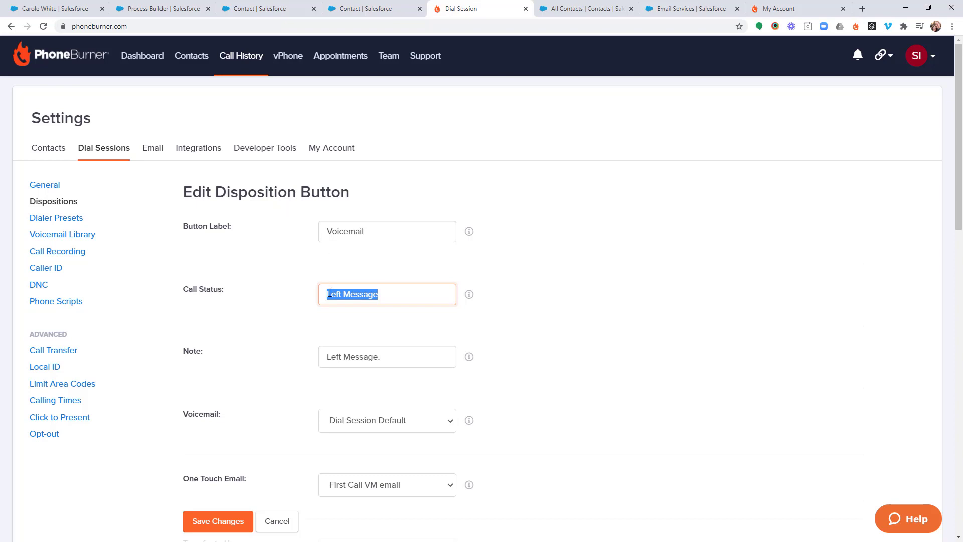
pyautogui.rightClick(340, 296)
pyautogui.click(363, 335)
# Verify the contact's 'Call with PhoneBurner - Left Message' task, then return to the Voicemail criteria
pyautogui.click(66, 9)
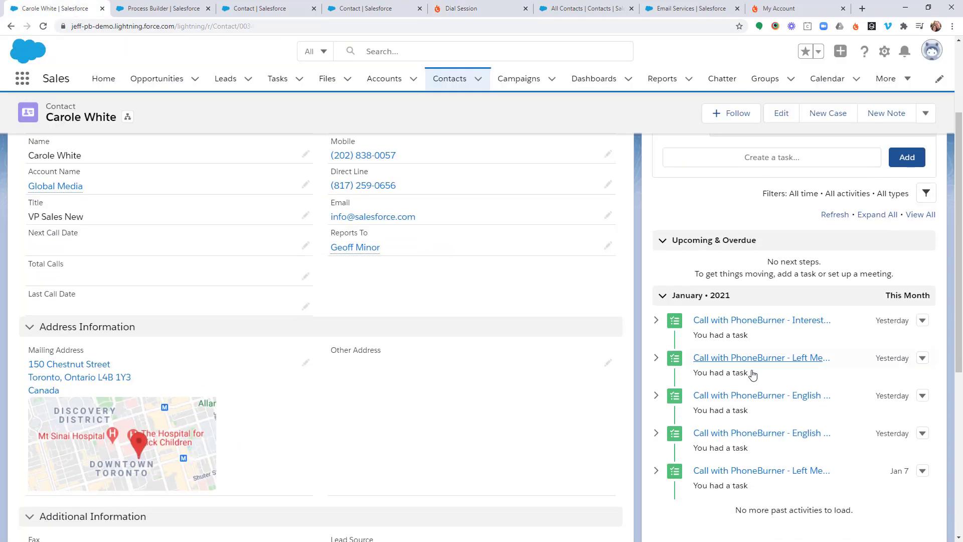
pyautogui.scroll(-1, 752, 374)
pyautogui.click(757, 340)
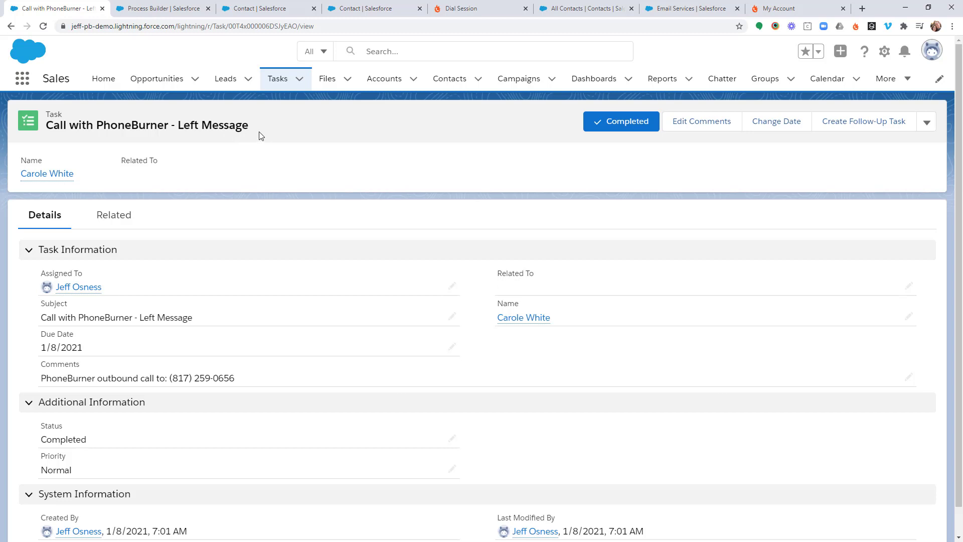
pyautogui.click(470, 11)
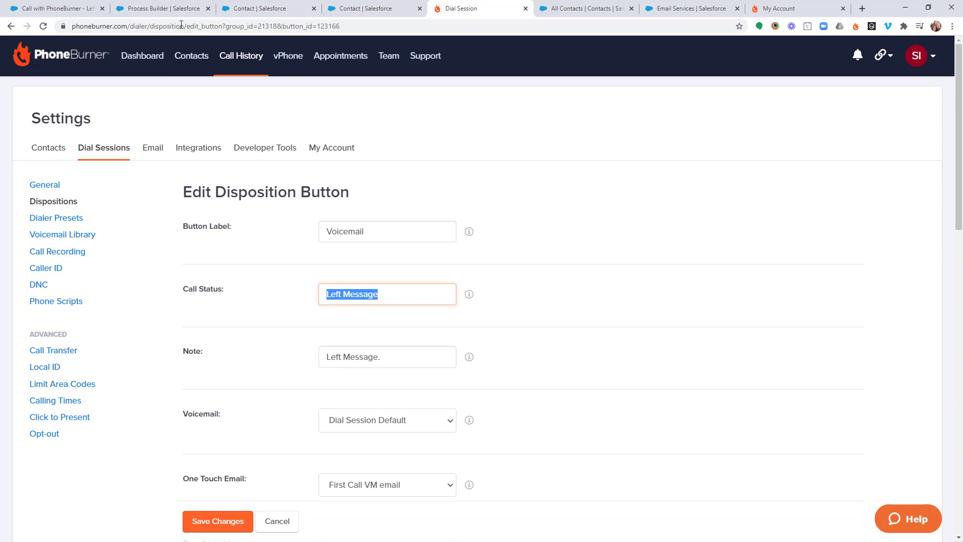
pyautogui.click(172, 11)
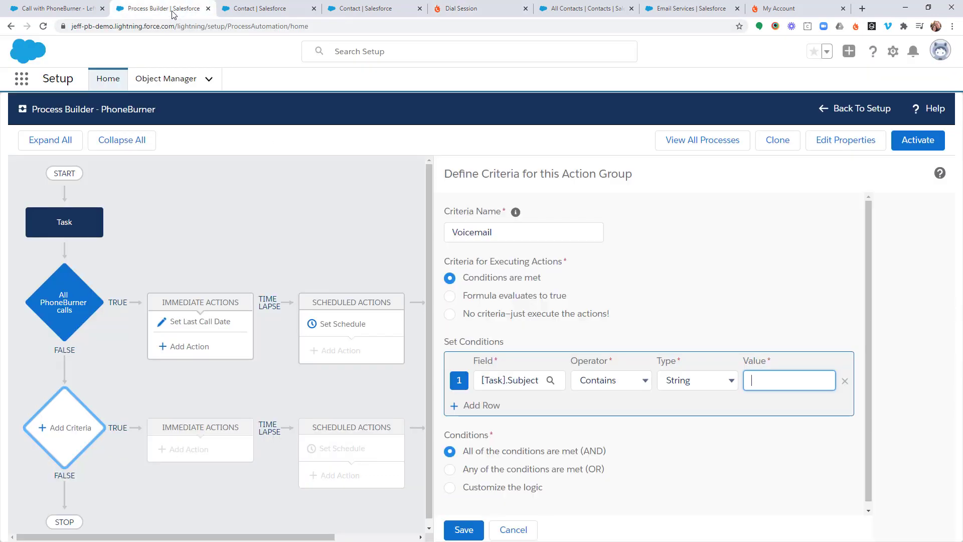
# Paste 'Left Message' as the Subject Contains value and save the Voicemail criteria
pyautogui.rightClick(778, 380)
pyautogui.click(795, 287)
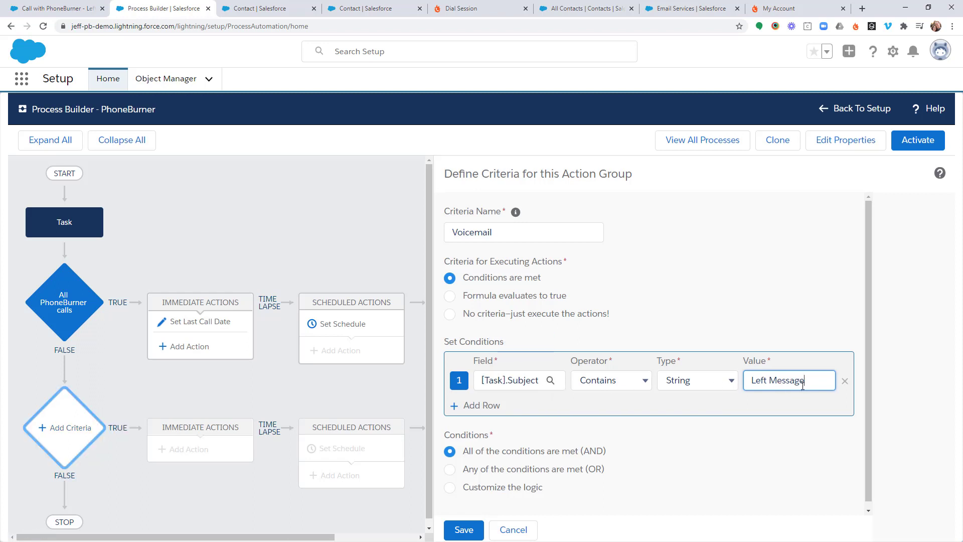
pyautogui.click(451, 535)
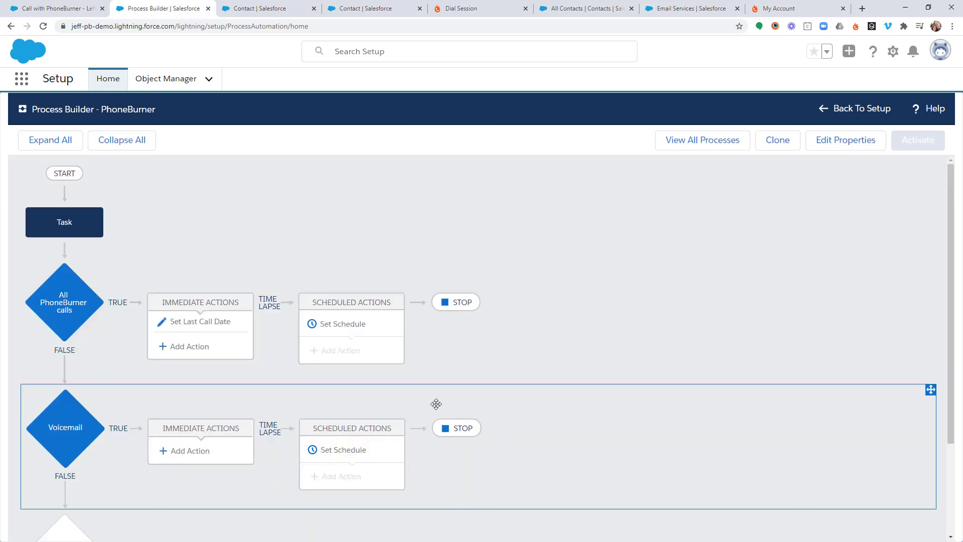
# Add an Update Records action named 'Next Call Date' under the Voicemail criteria
pyautogui.click(189, 452)
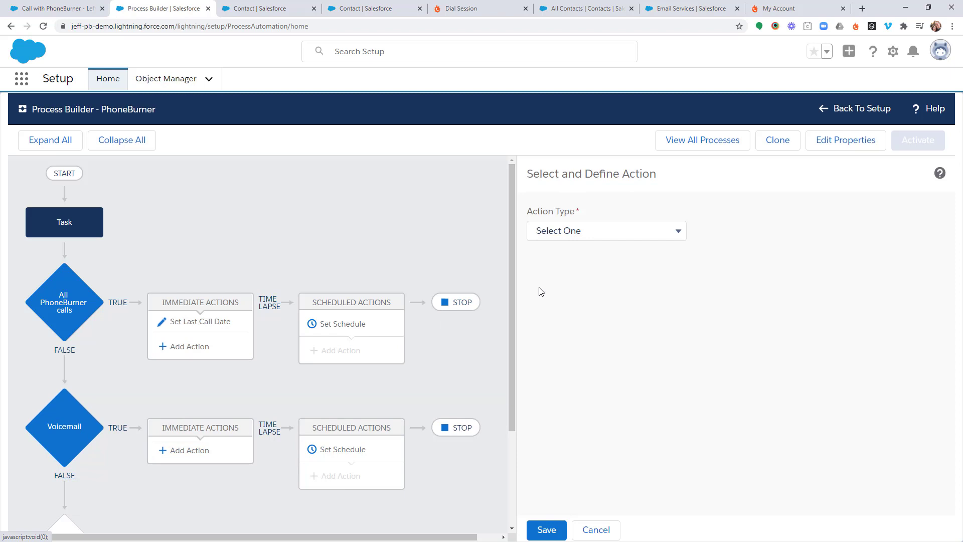
pyautogui.click(636, 230)
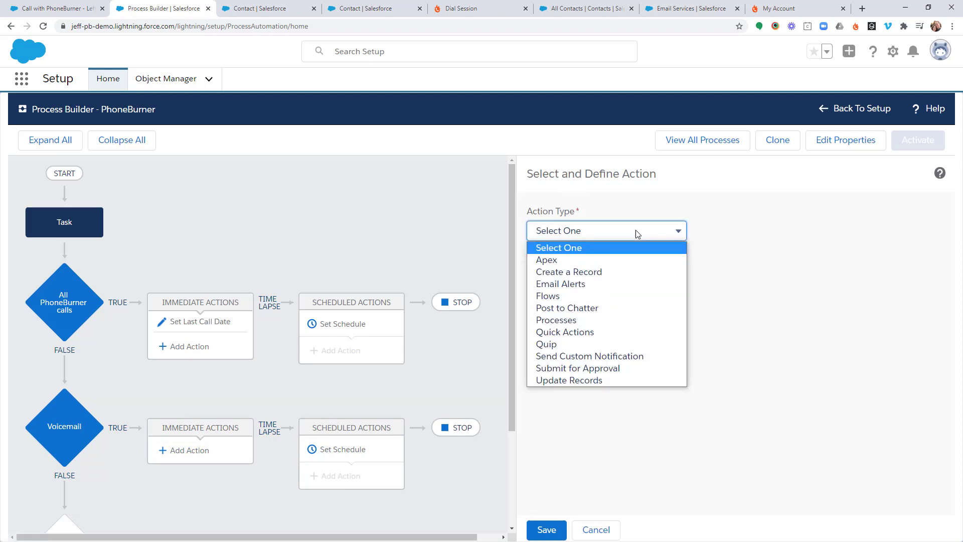
pyautogui.click(598, 377)
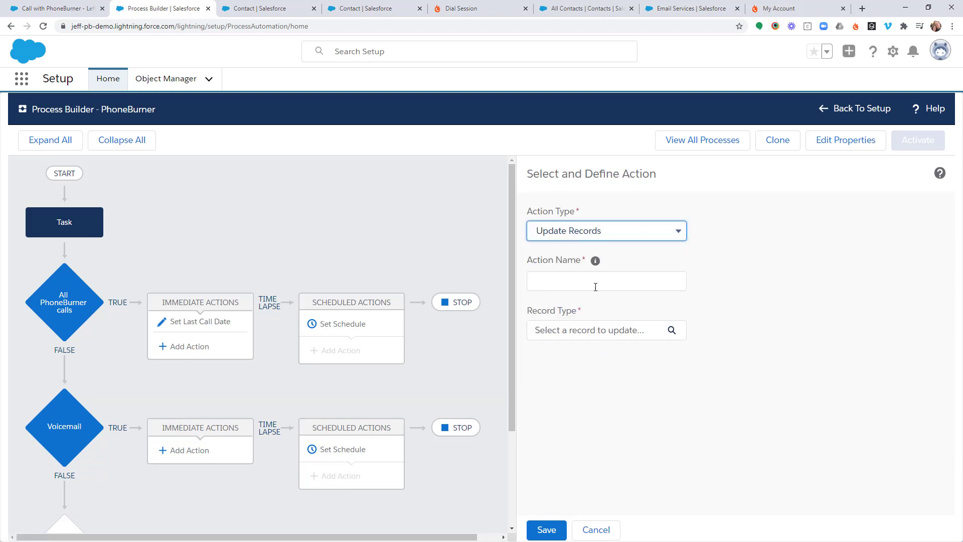
pyautogui.click(594, 279)
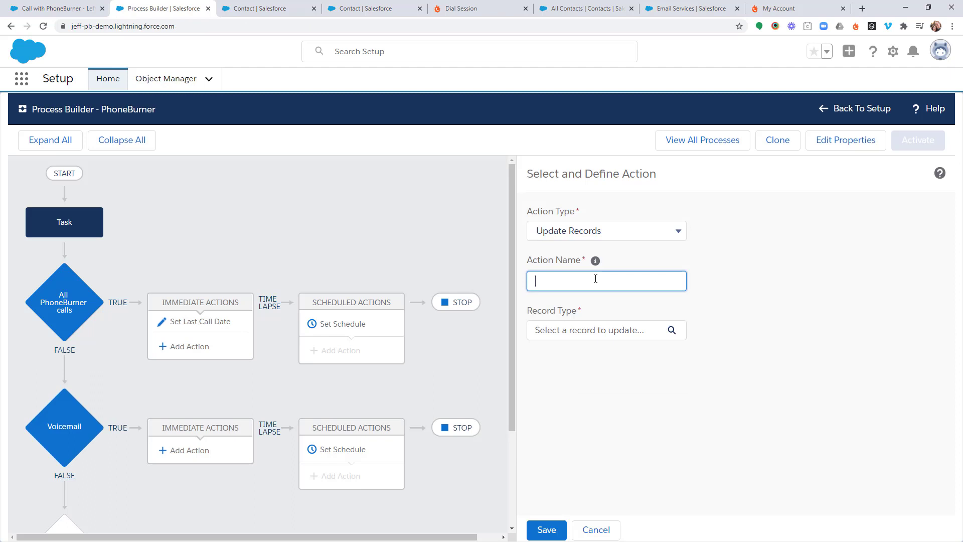
pyautogui.write('Next Call Date')
# Make the action update the task's related Contact via [Task].Name ID
pyautogui.click(568, 331)
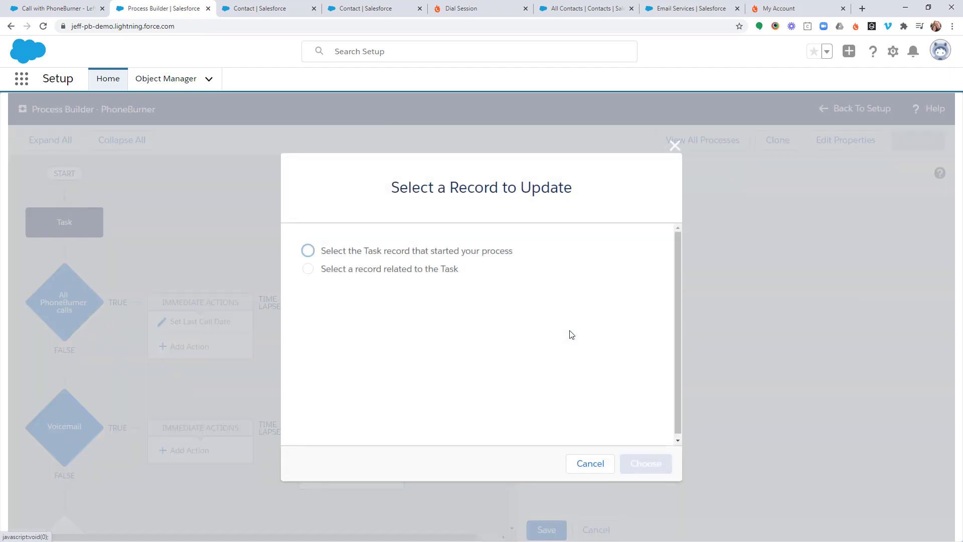
pyautogui.click(308, 270)
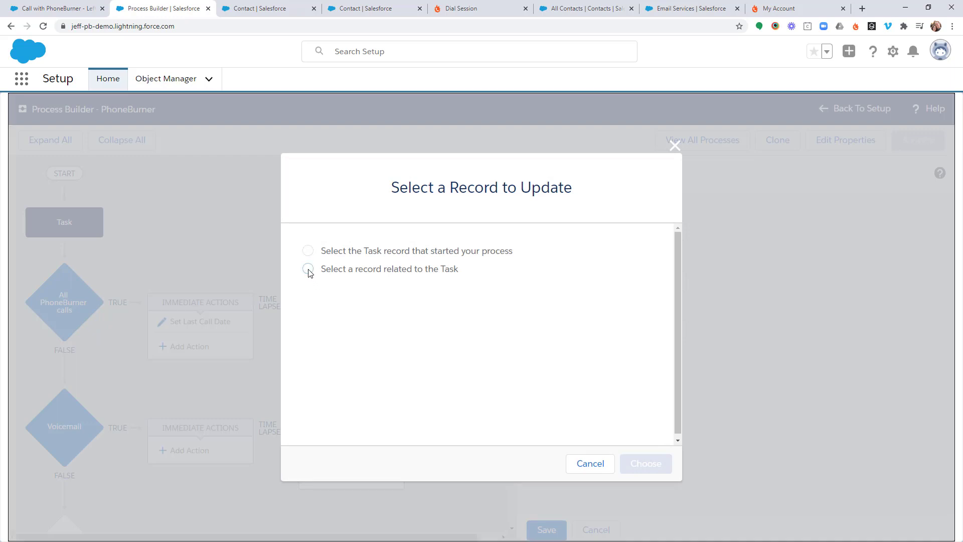
pyautogui.write('contact')
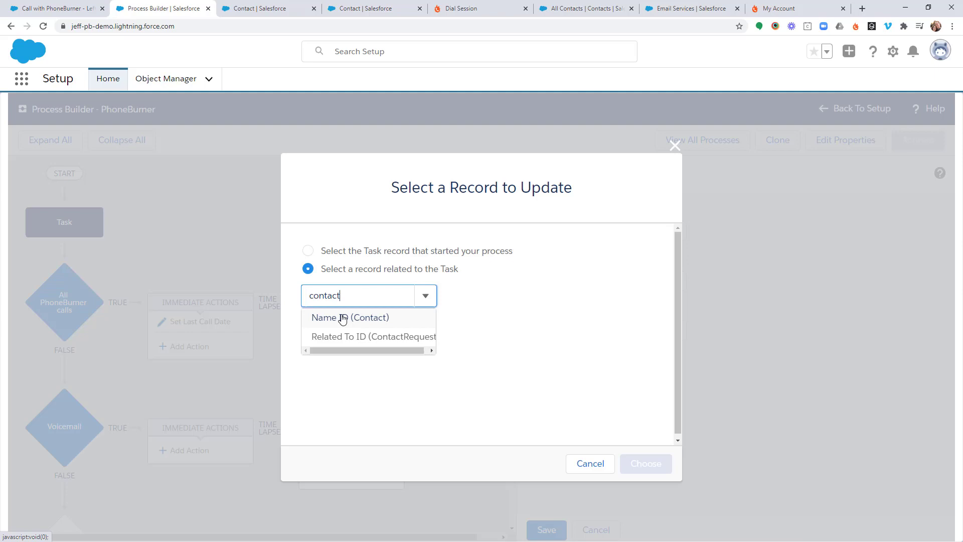
pyautogui.click(341, 318)
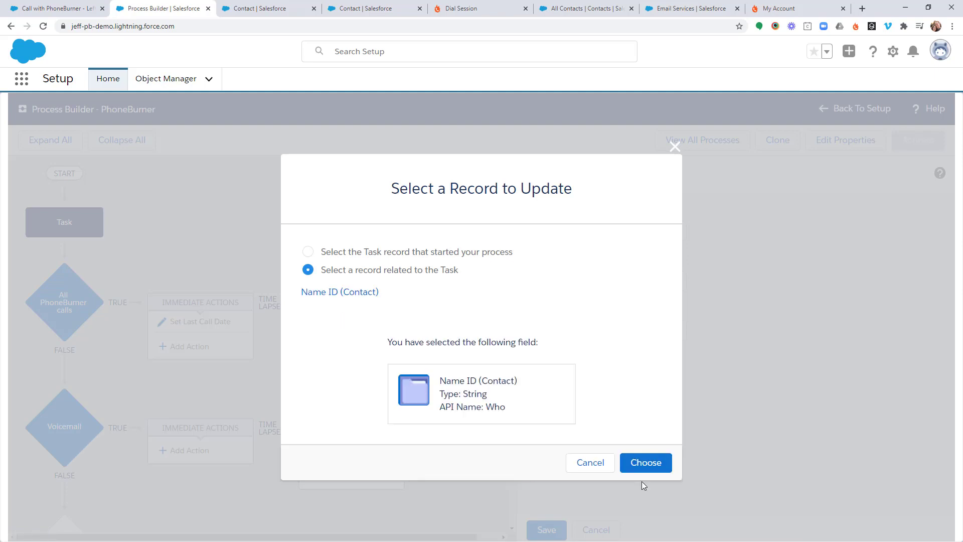
pyautogui.click(654, 464)
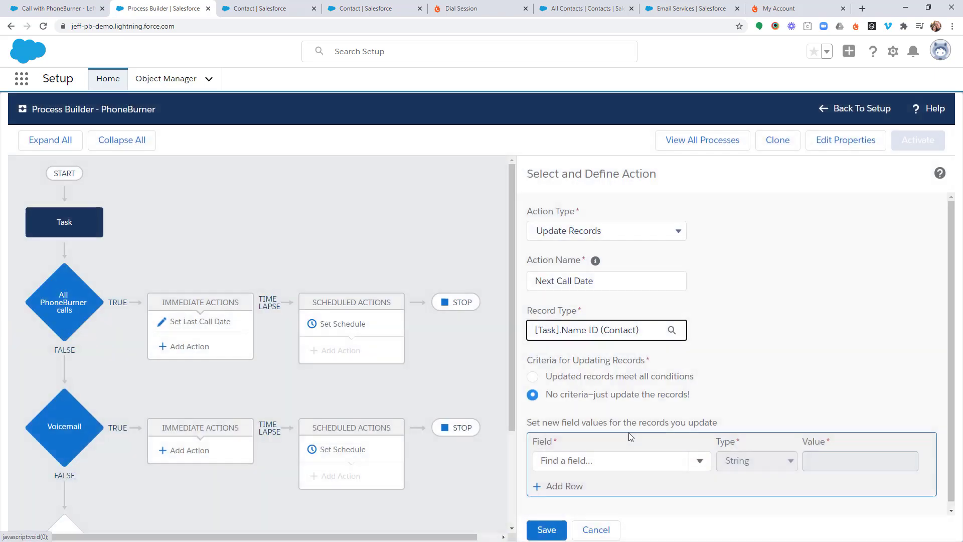
# Choose the contact's Next Call Date field and set its value type to Formula
pyautogui.scroll(-1, 739, 358)
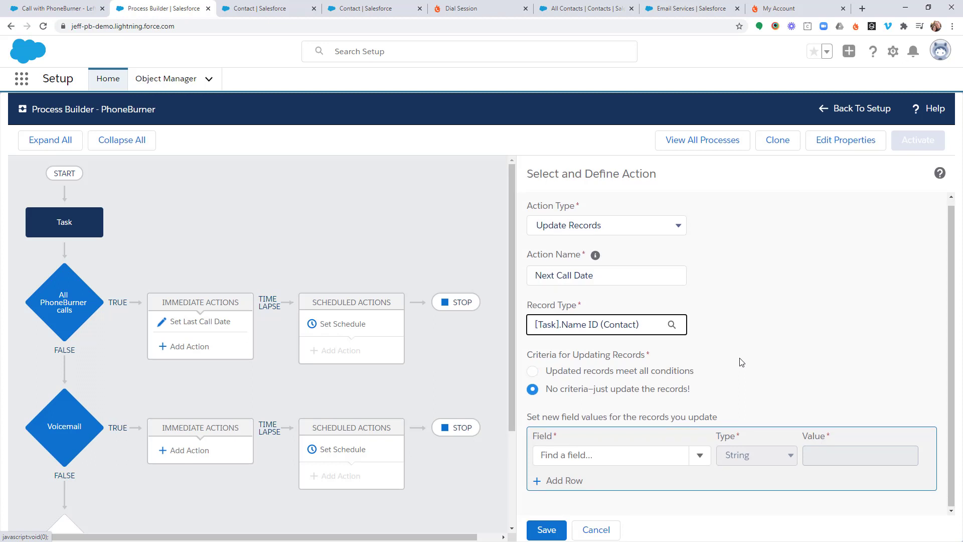
pyautogui.click(589, 453)
pyautogui.write('next')
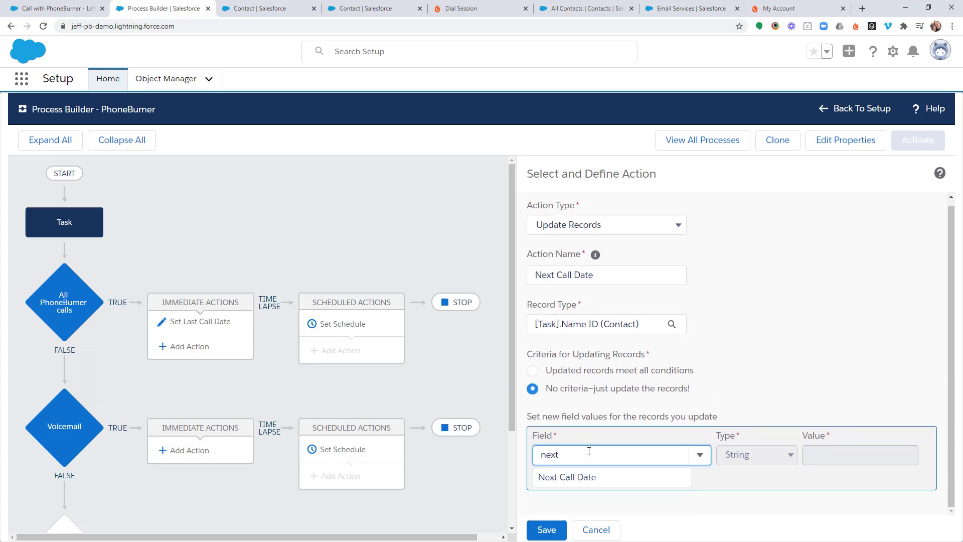
pyautogui.click(582, 478)
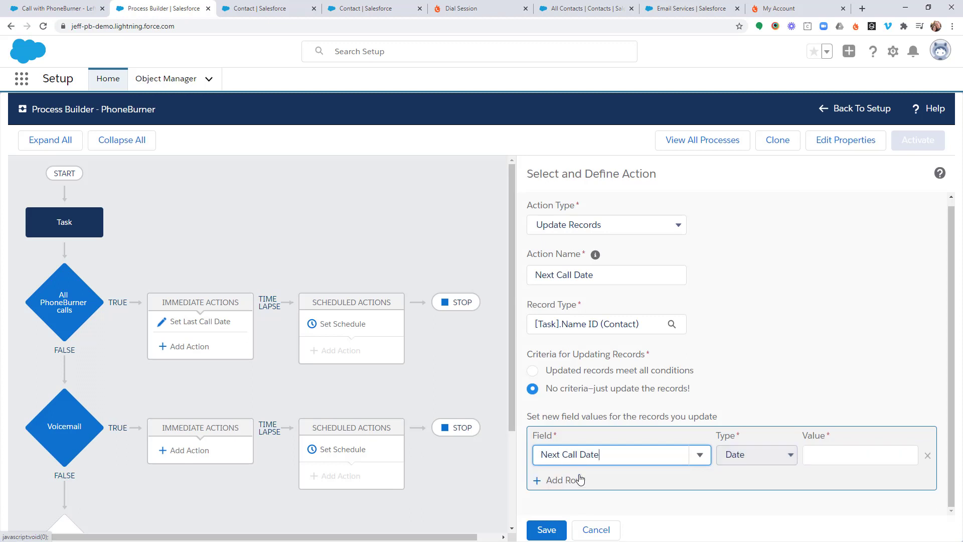
pyautogui.click(764, 460)
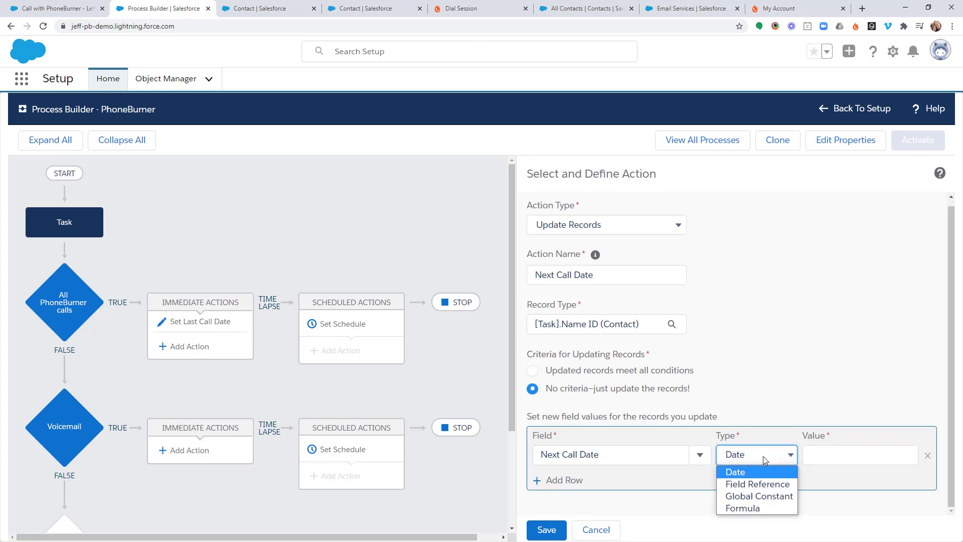
pyautogui.click(750, 507)
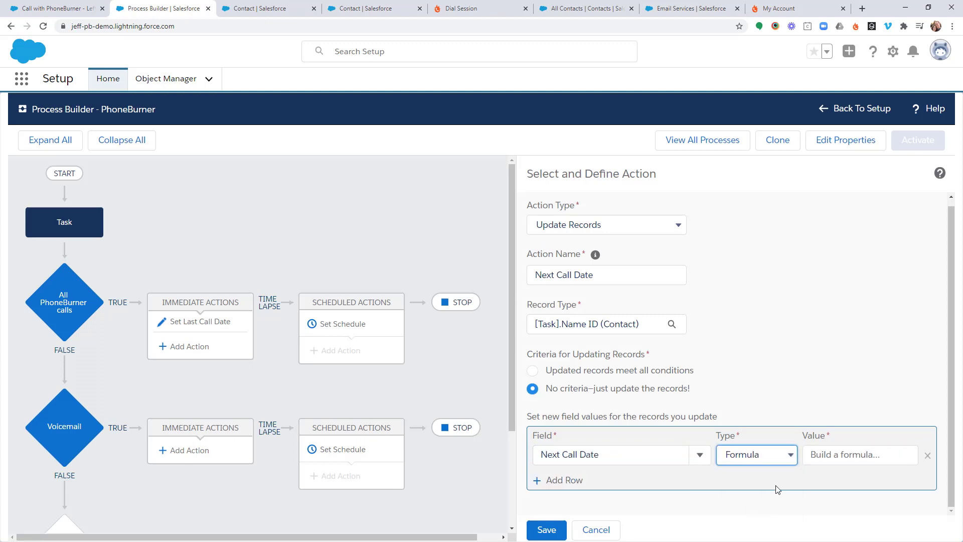
# Enter the Case(Weekday(Today()+3)…) formula for Next Call Date and save the action
pyautogui.click(854, 456)
pyautogui.scroll(-2, 799, 400)
pyautogui.click(576, 409)
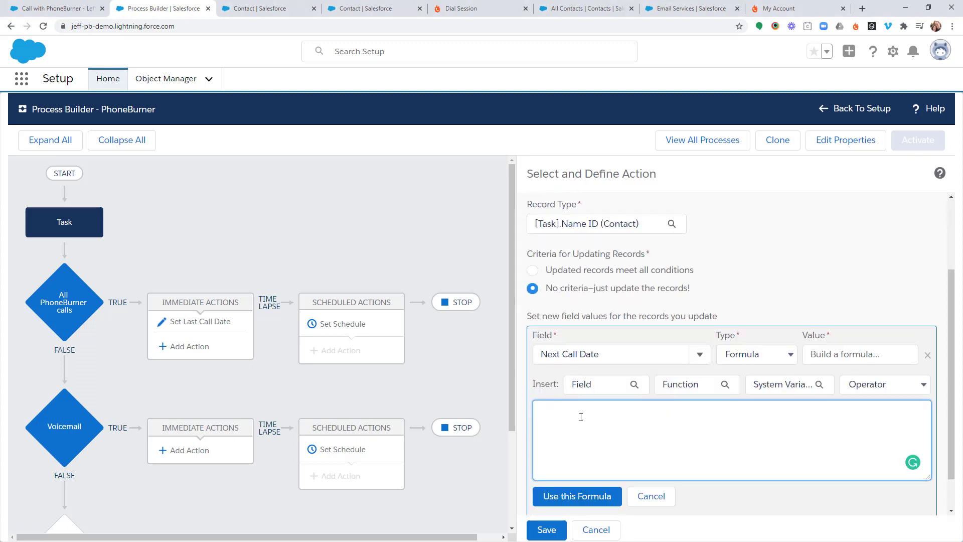
pyautogui.write('TODAY() + 3')
pyautogui.tripleClick(606, 412)
pyautogui.write('Case(Weekday(Today()+3), 1,Today()+5, 2, Today()+3, 3,Today()+3, 4,Today()+3, 5,Today()+3, 6,Today()+3, Today()+4)')
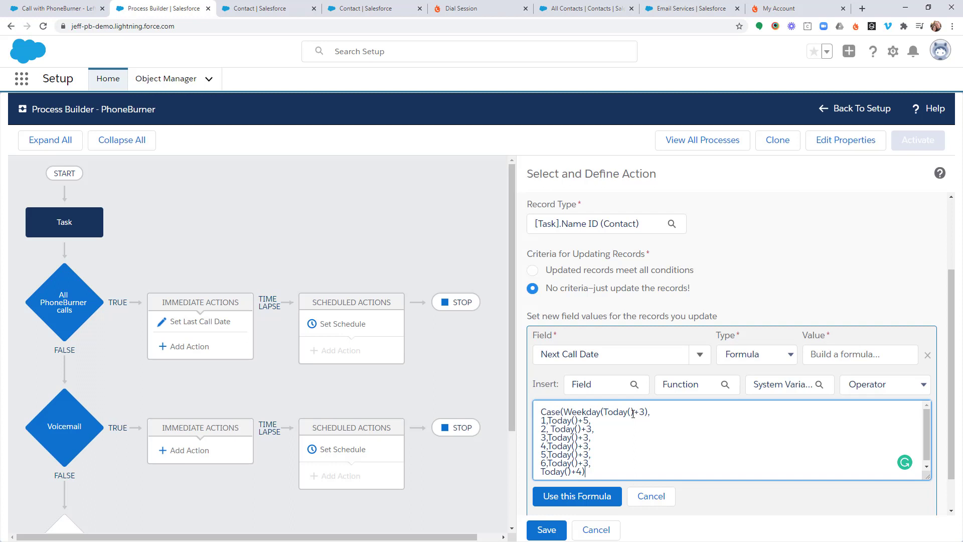
pyautogui.scroll(-1, 606, 471)
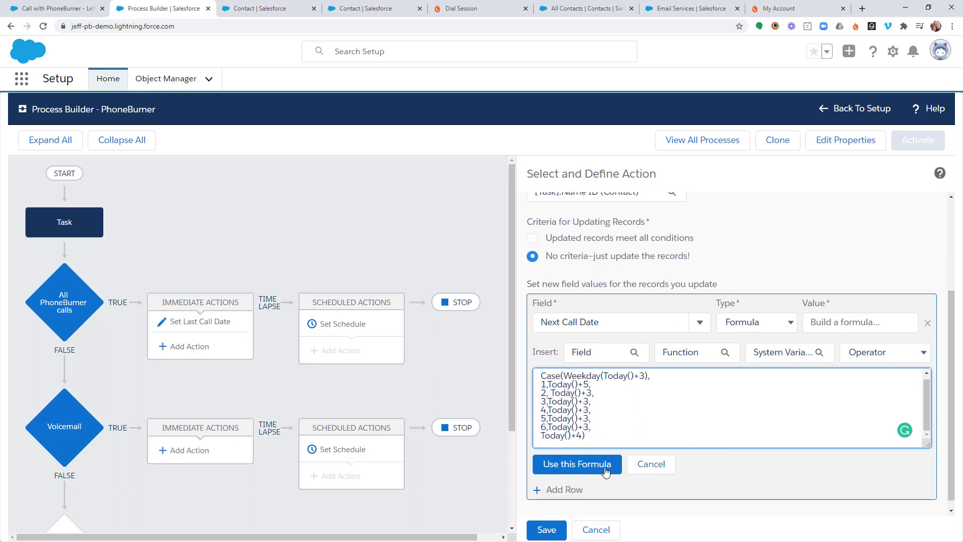
pyautogui.click(567, 470)
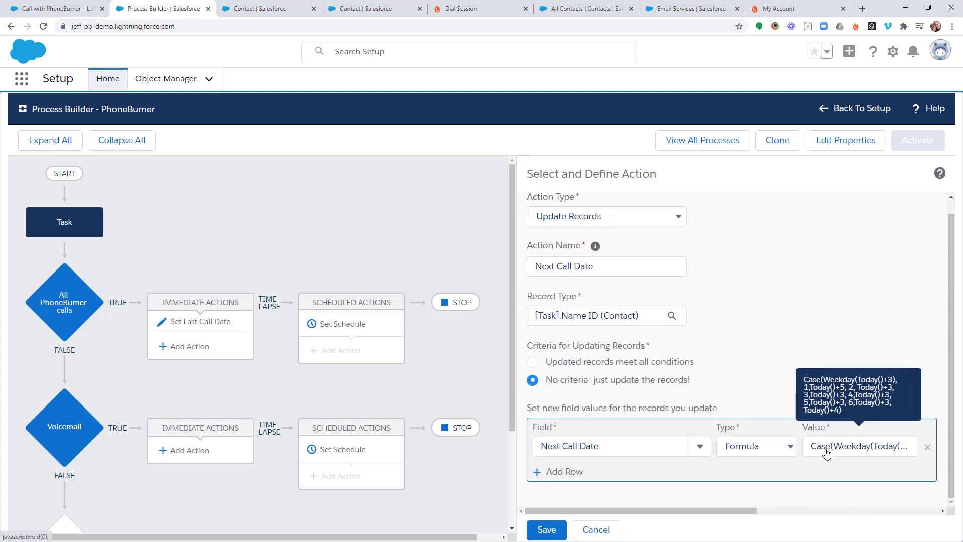
pyautogui.click(548, 531)
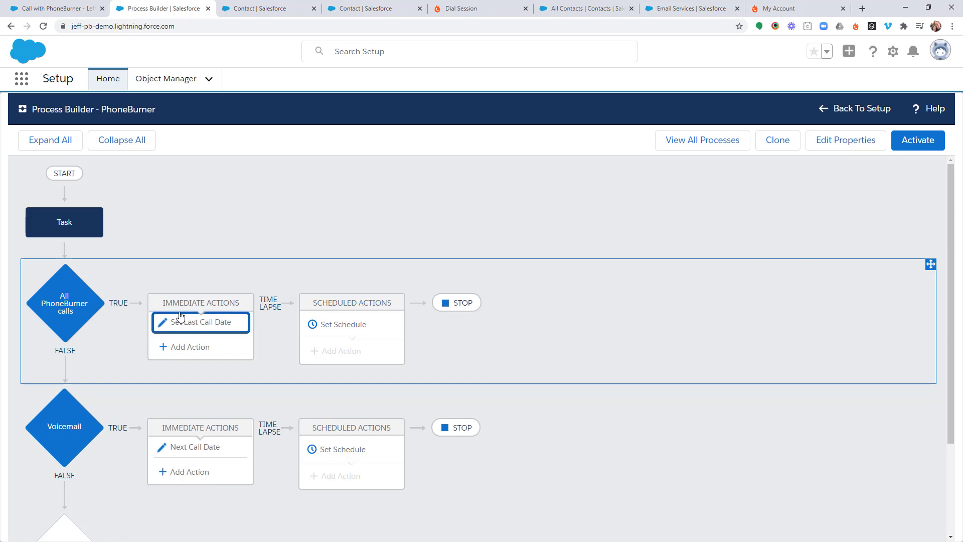
# Switch the All PhoneBurner calls criteria from Stop to 'Evaluate the next criteria' and save
pyautogui.click(451, 308)
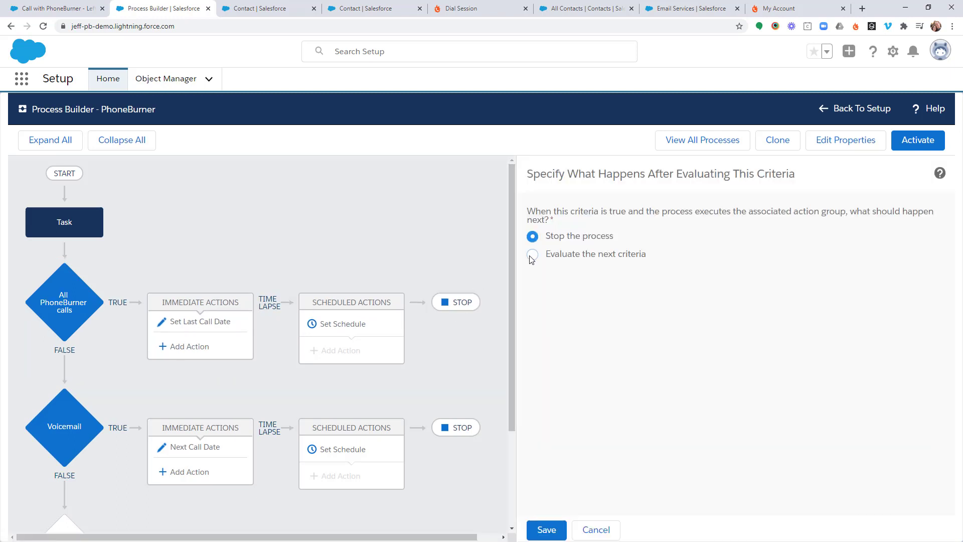
pyautogui.click(530, 255)
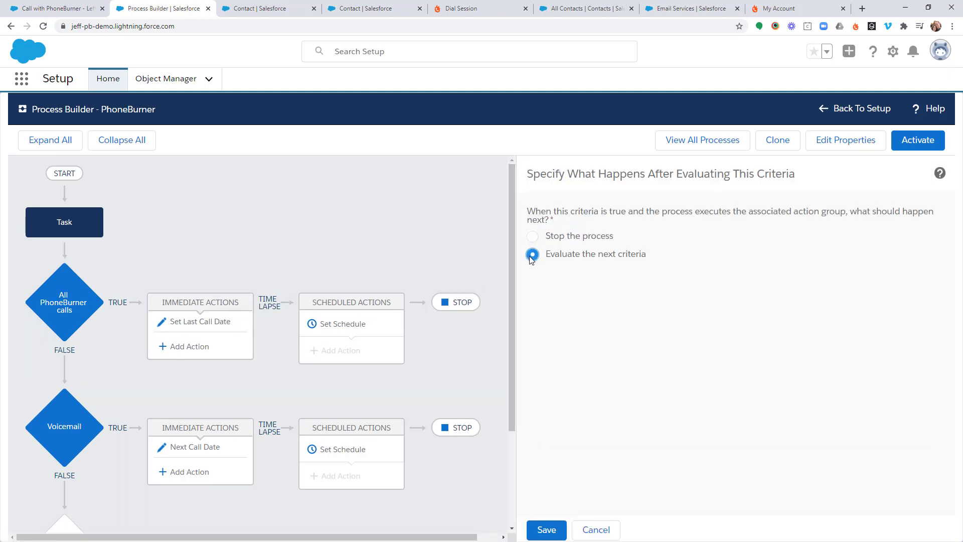
pyautogui.click(551, 530)
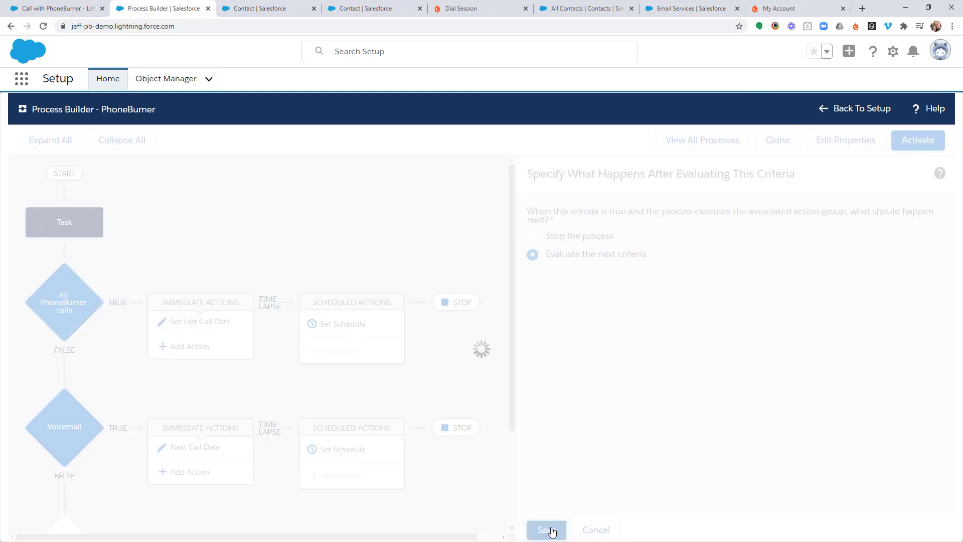